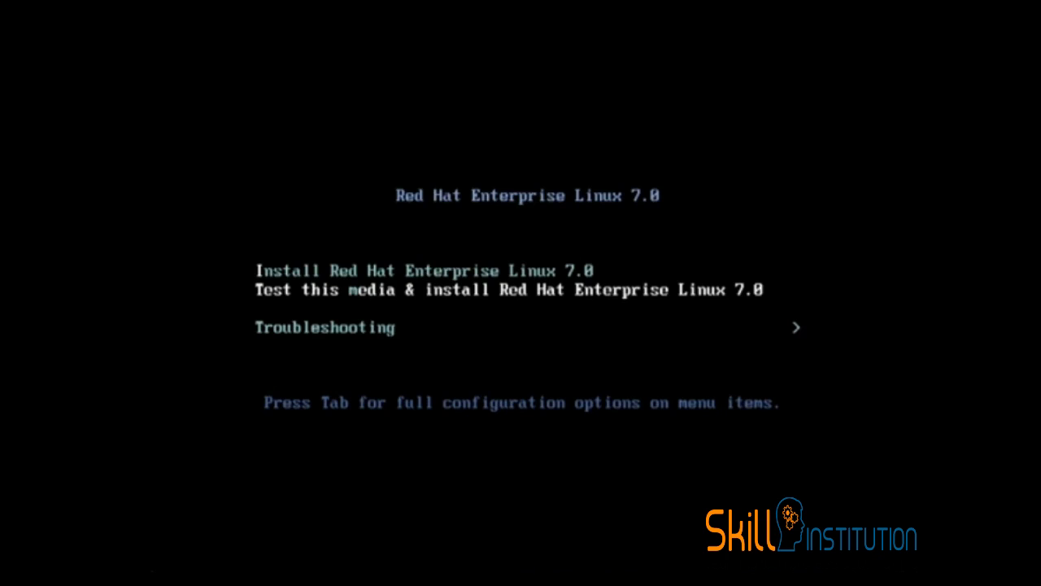
- Look through the Troubleshooting options of the boot menu and return to the main menu
key(Up)
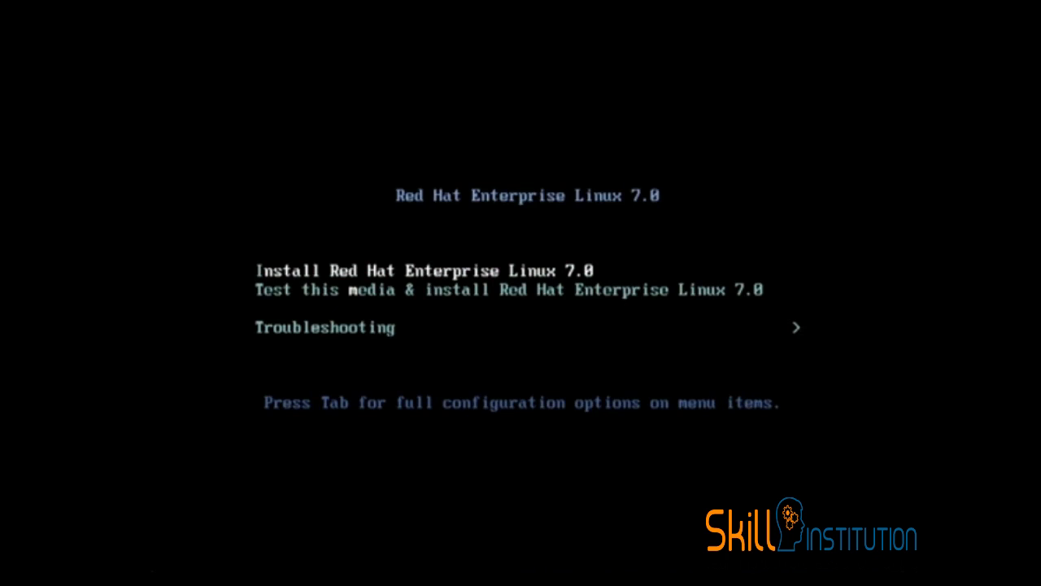
key(Down)
key(Down)
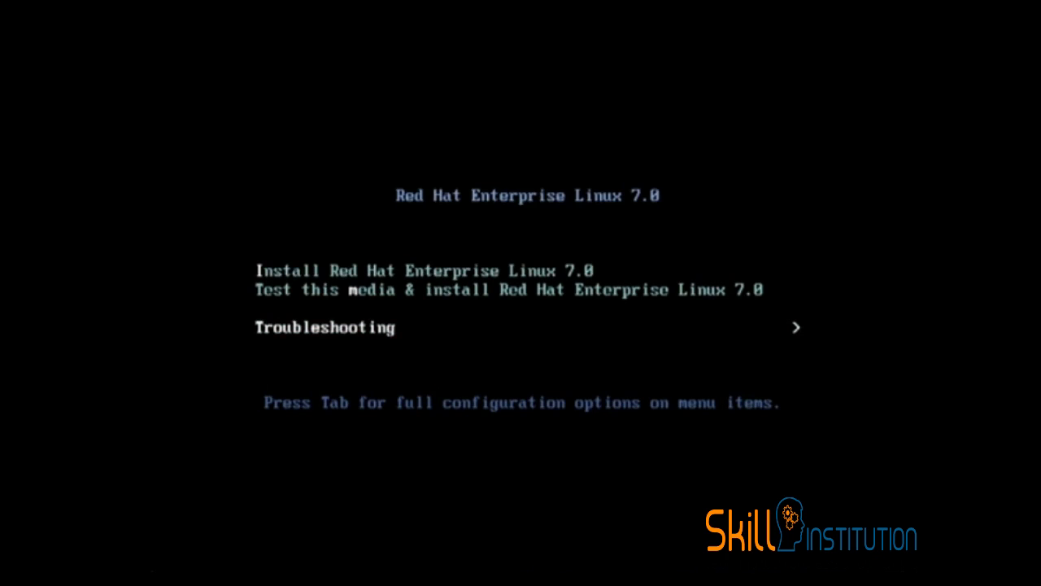
key(Return)
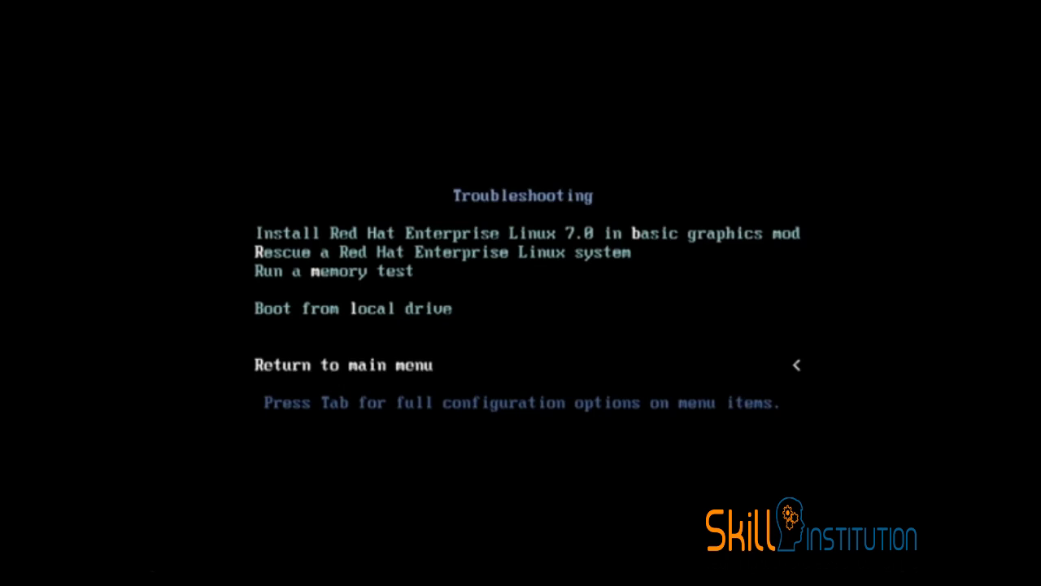
key(Return)
- Start the Red Hat Enterprise Linux 7.0 installation without the media test and continue in English (United States)
key(Up)
key(Up)
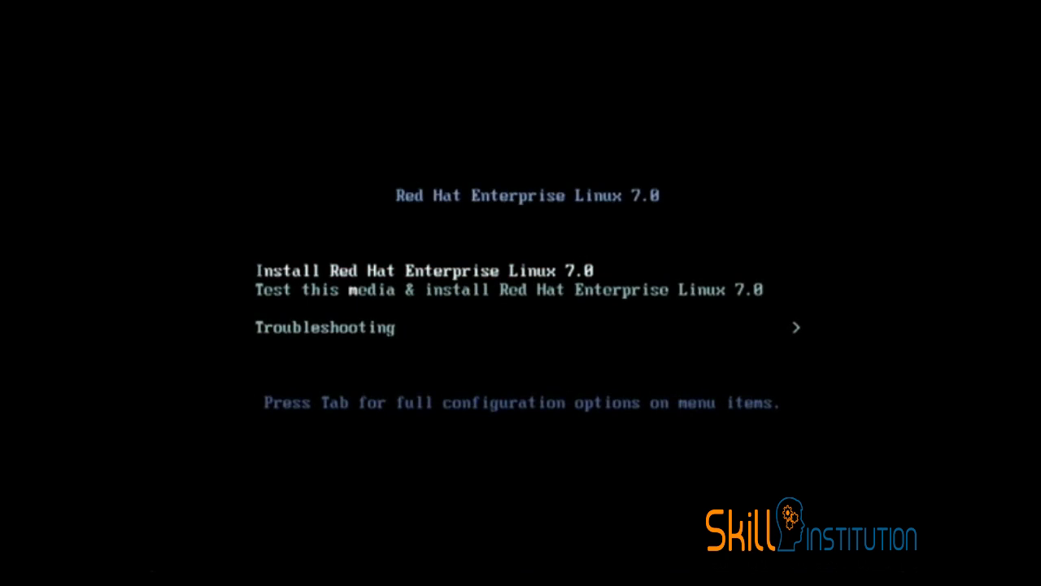
key(Return)
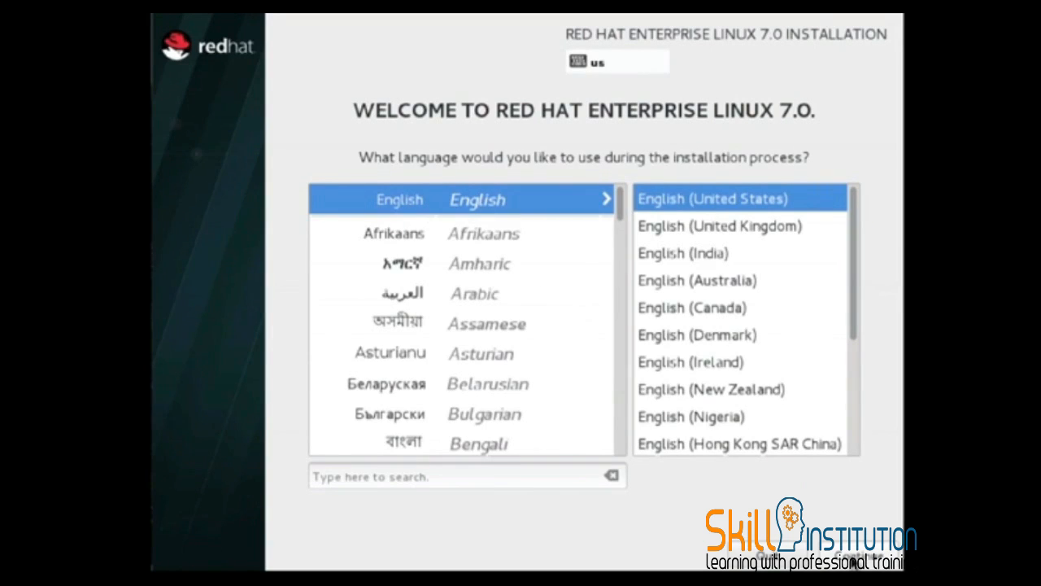
click(853, 562)
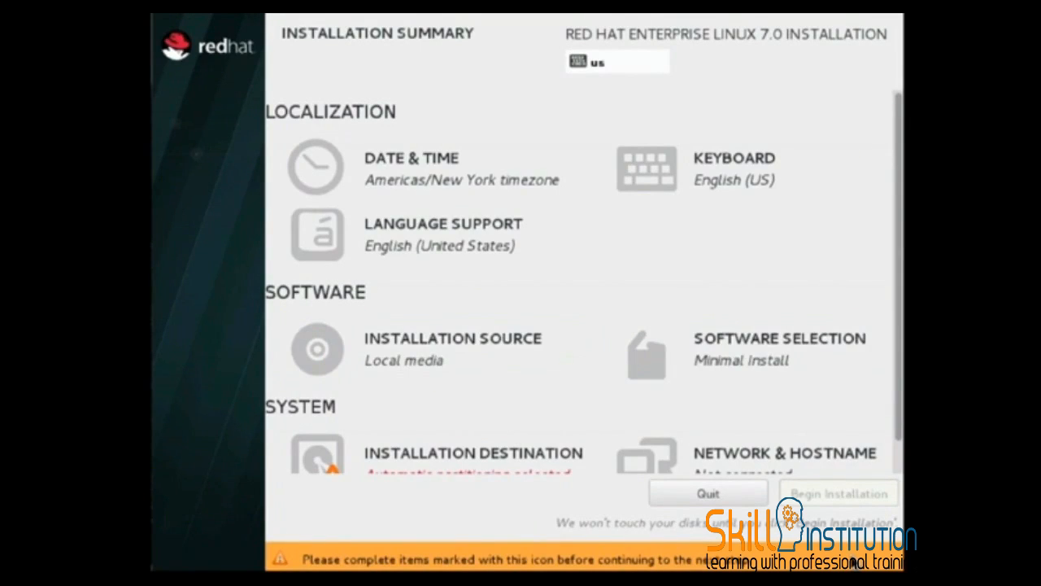
- Set the software selection's base environment to Server with GUI, without add-ons
click(762, 344)
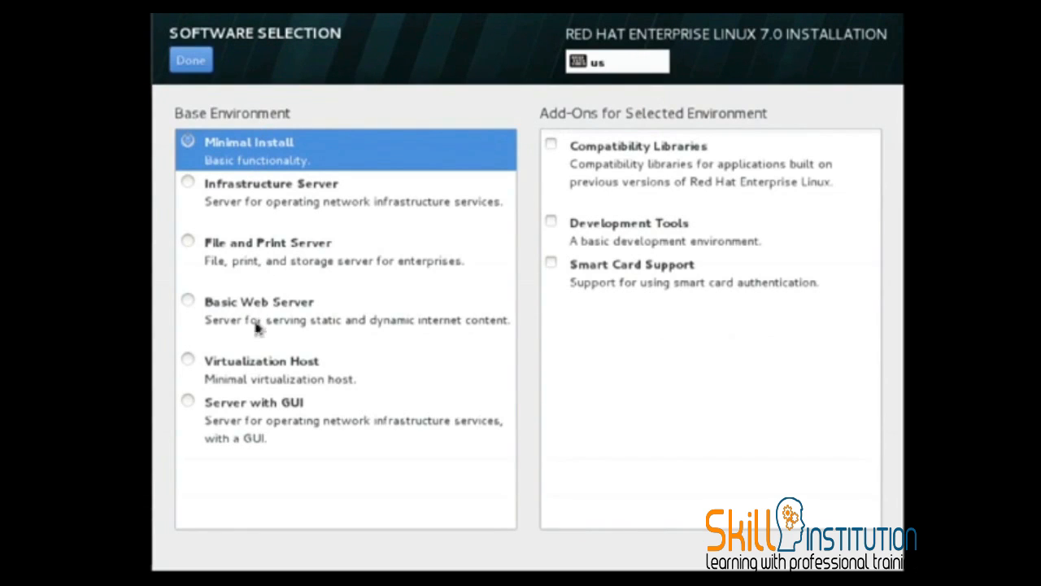
click(193, 409)
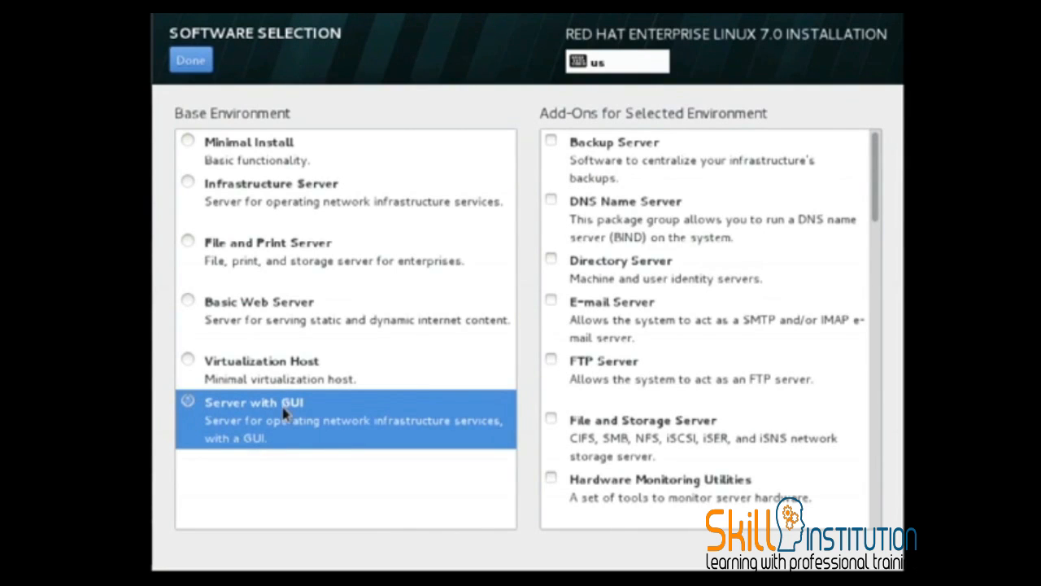
click(192, 61)
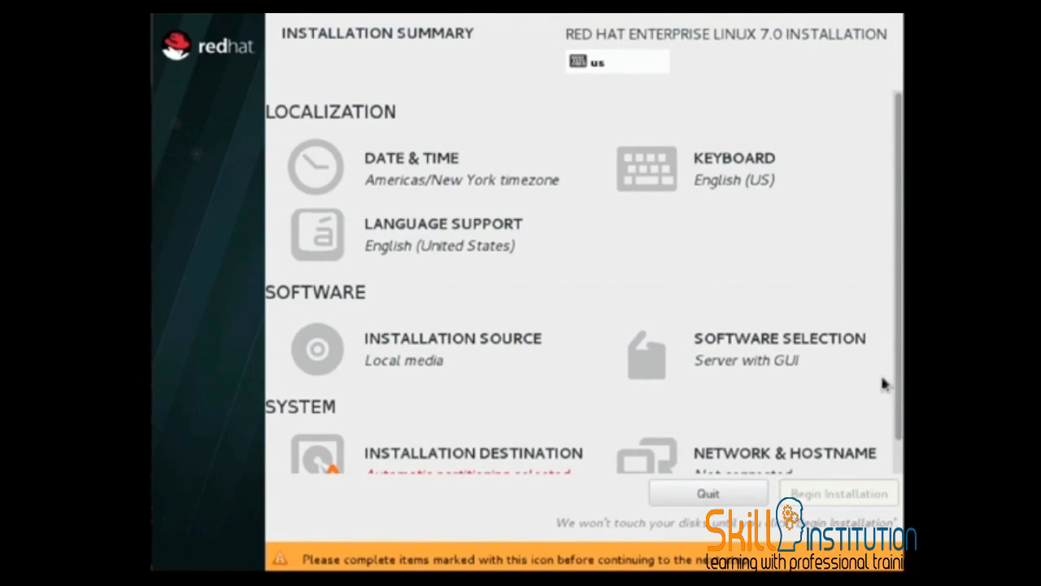
- Accept the VMware disk sda with automatically configured partitioning as the installation destination
scroll(898, 384, down, 2)
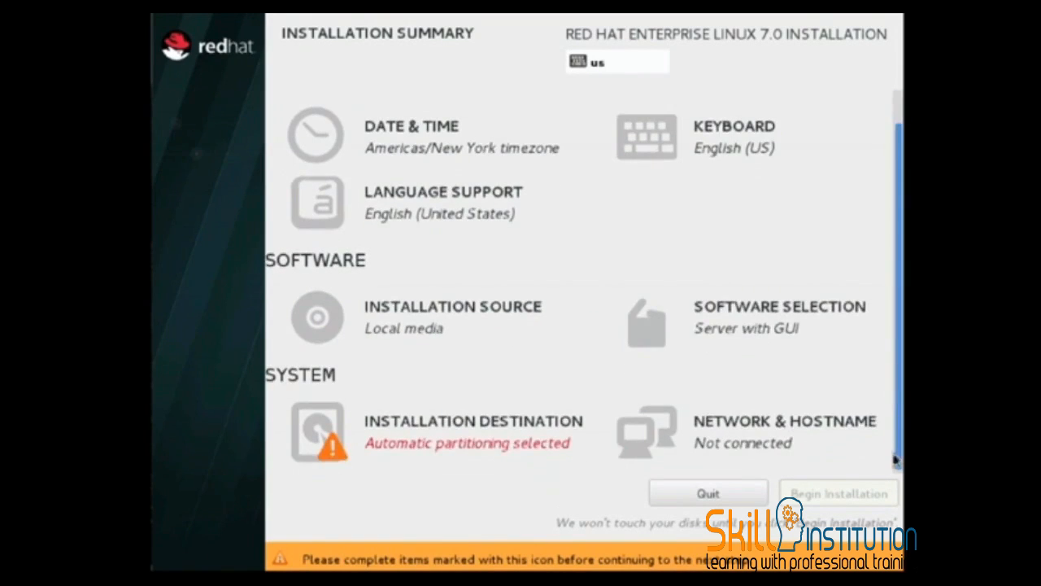
click(423, 434)
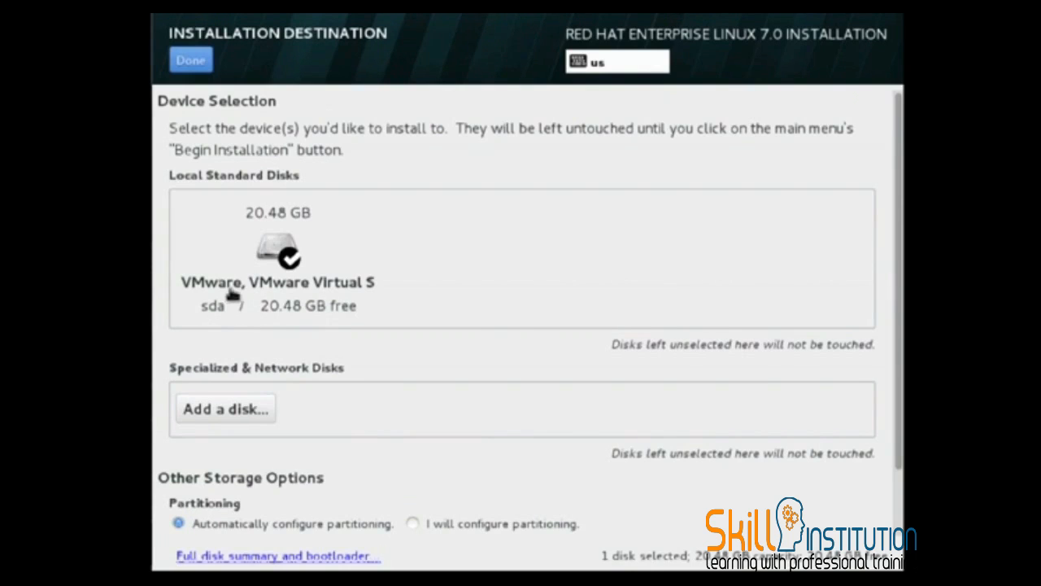
click(198, 65)
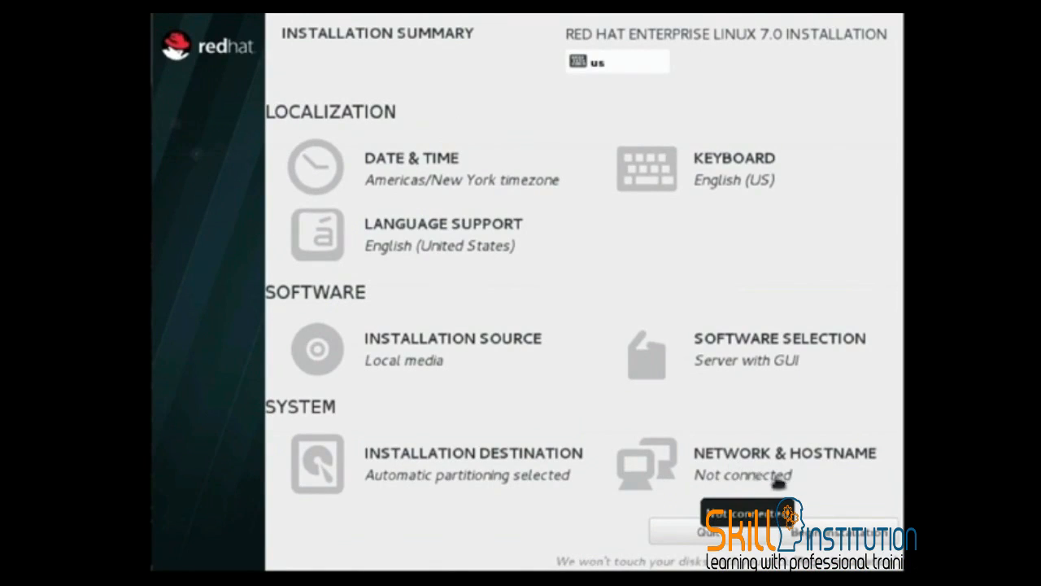
- Switch on the Ethernet (ens33) connection and set the hostname to rhelserver.example.com
click(717, 464)
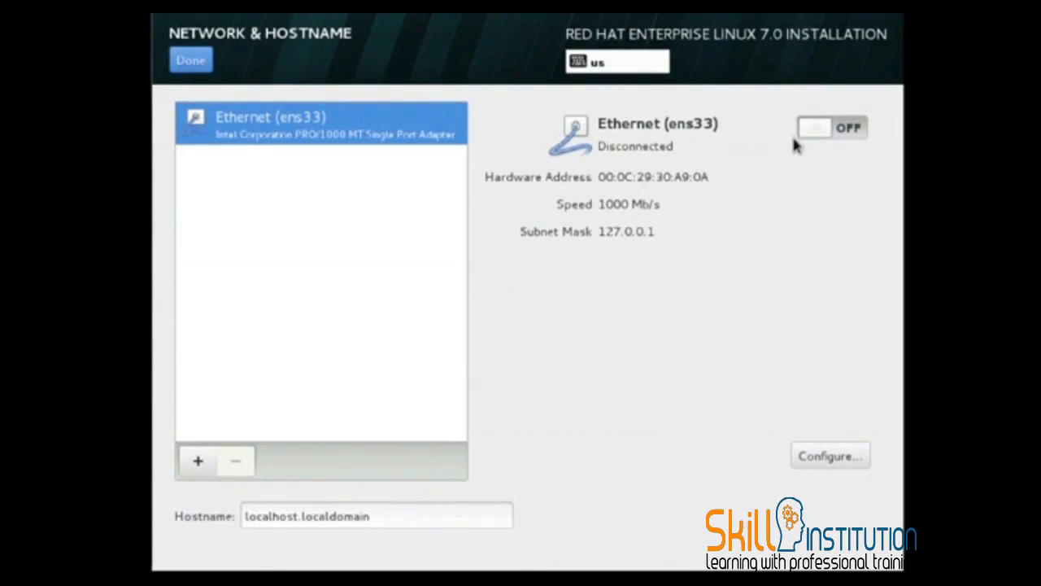
click(852, 136)
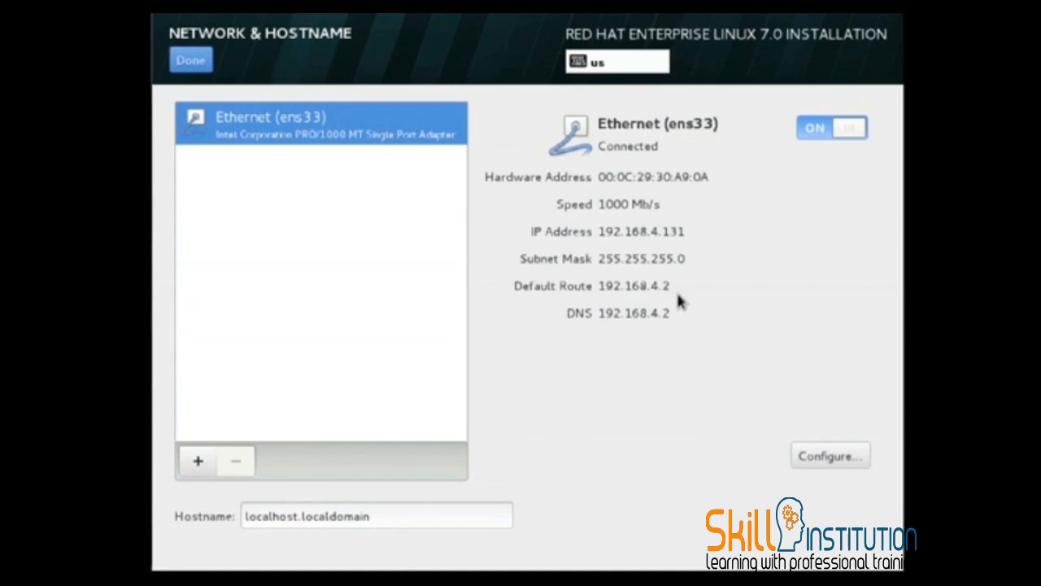
triple_click(421, 516)
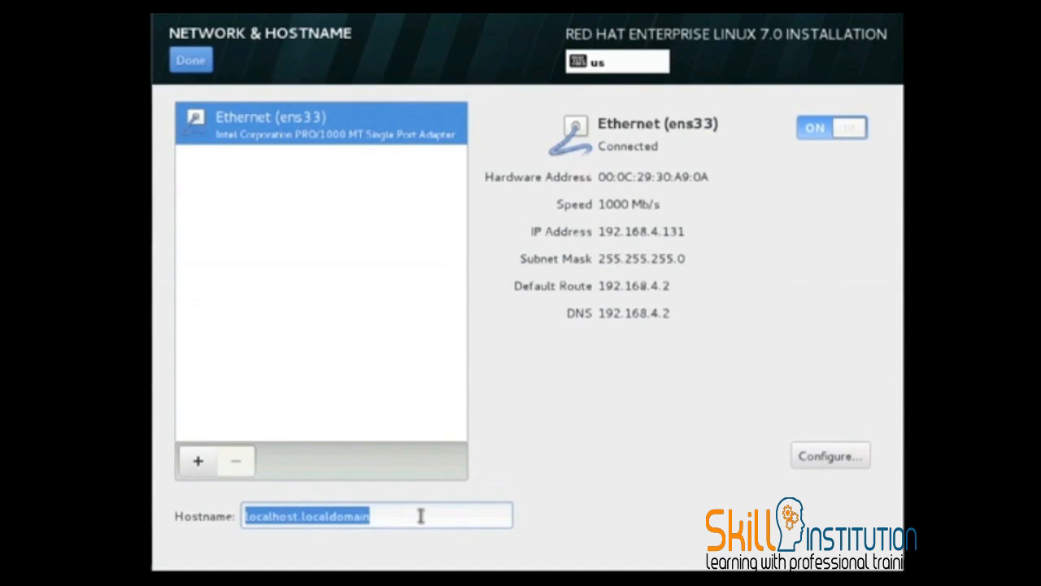
text(rhelser)
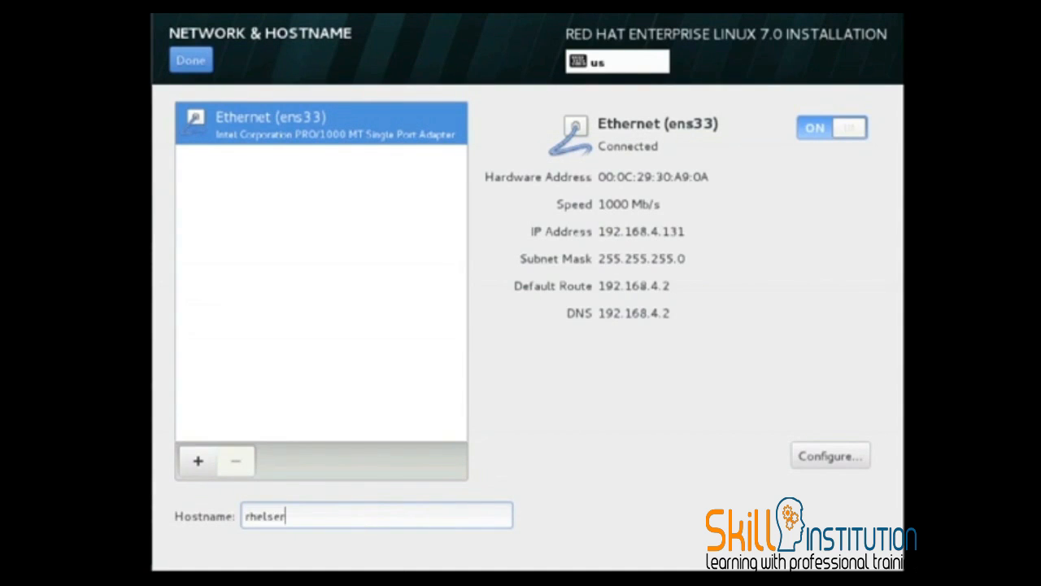
text(ver.example.com)
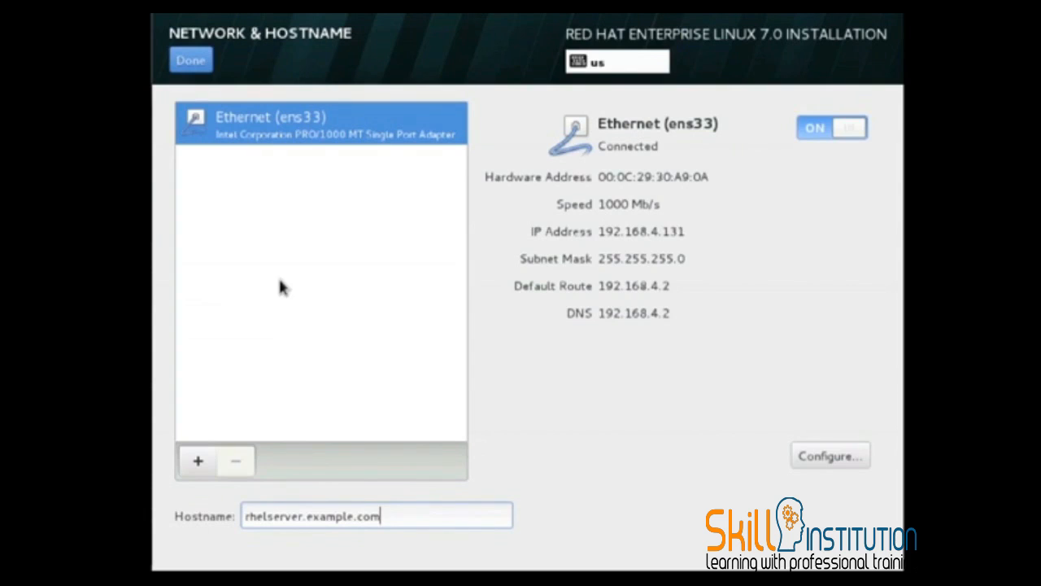
click(194, 64)
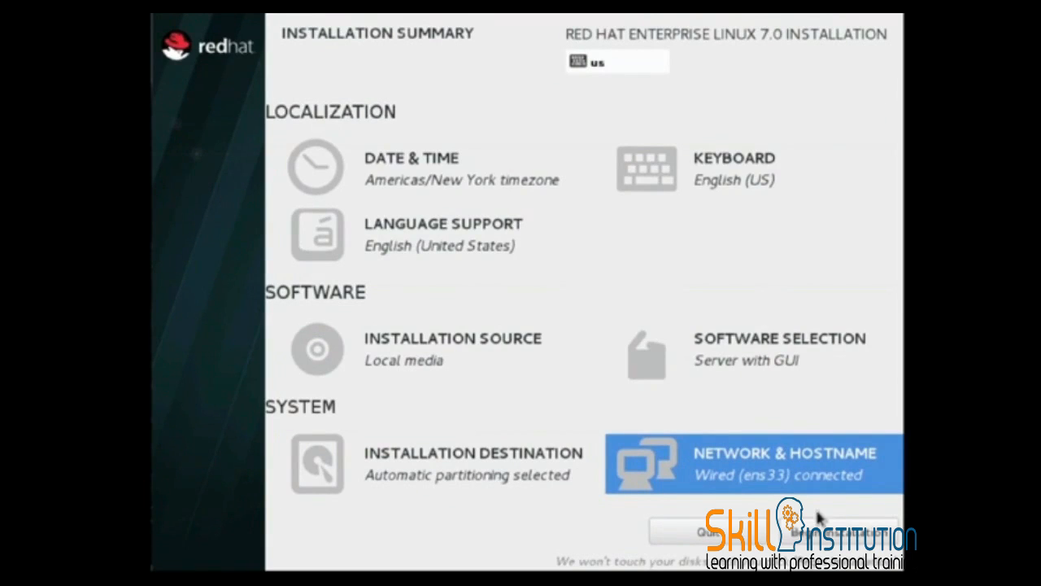
- Begin the installation, then enter and confirm the root password, accepting it despite its weak rating
click(831, 539)
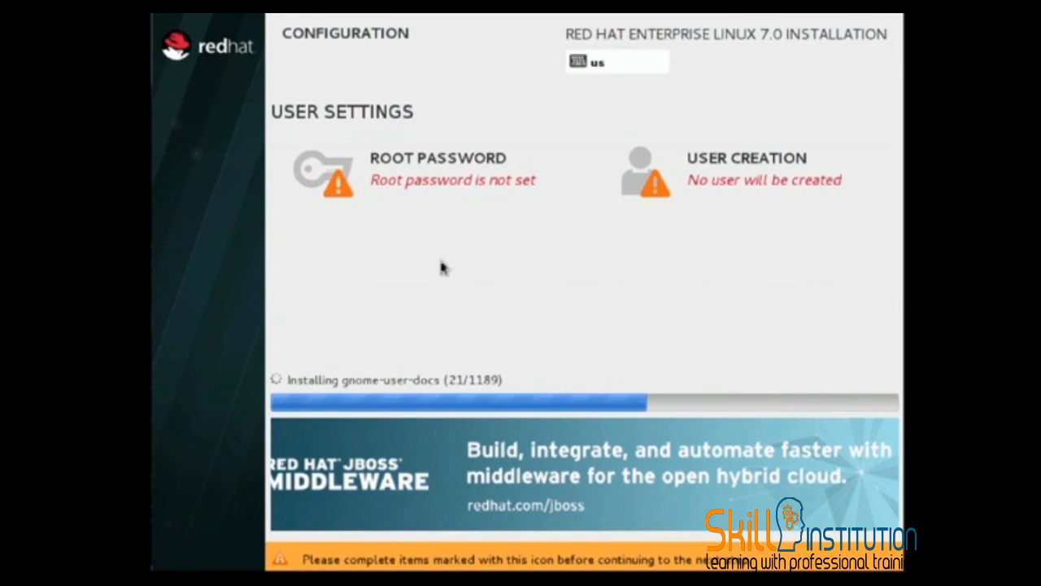
click(447, 192)
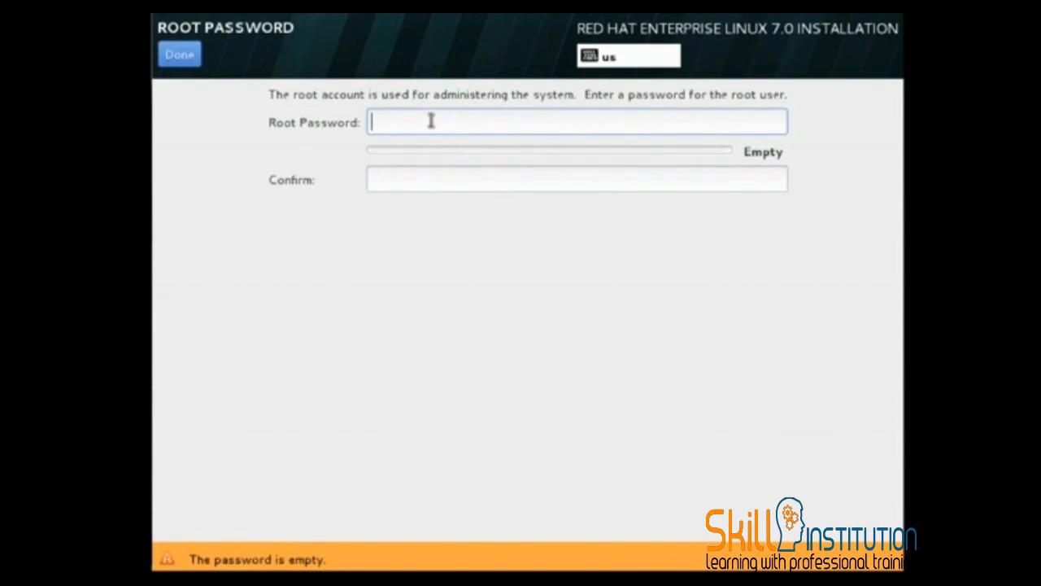
text(*********)
key(Tab)
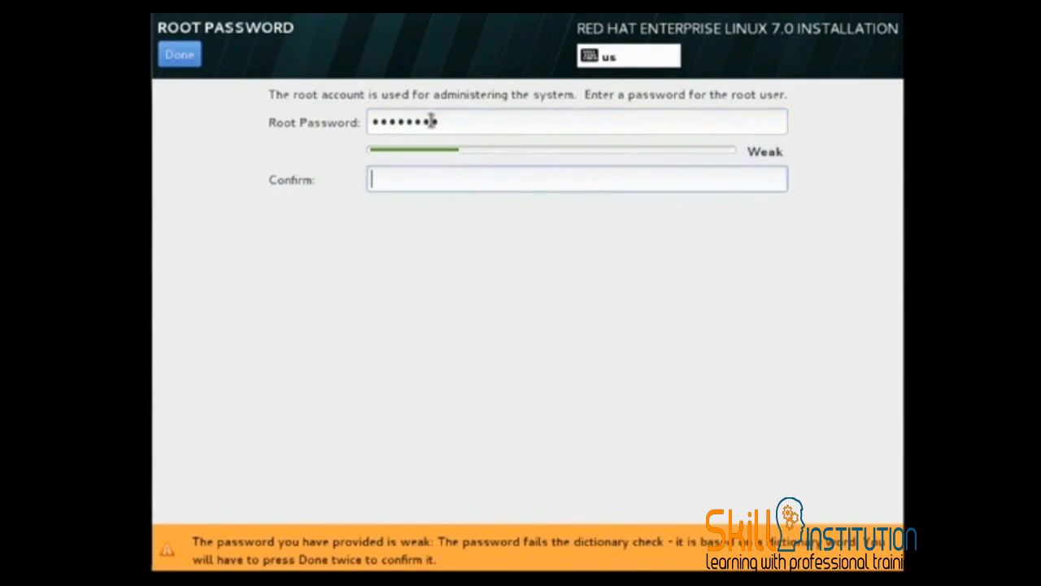
text(*********)
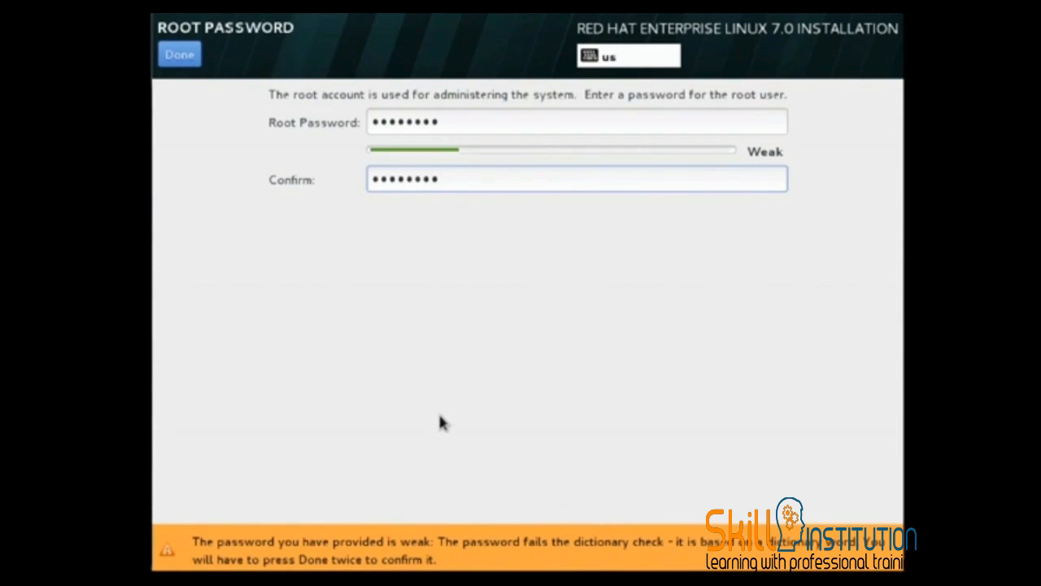
click(184, 61)
click(182, 55)
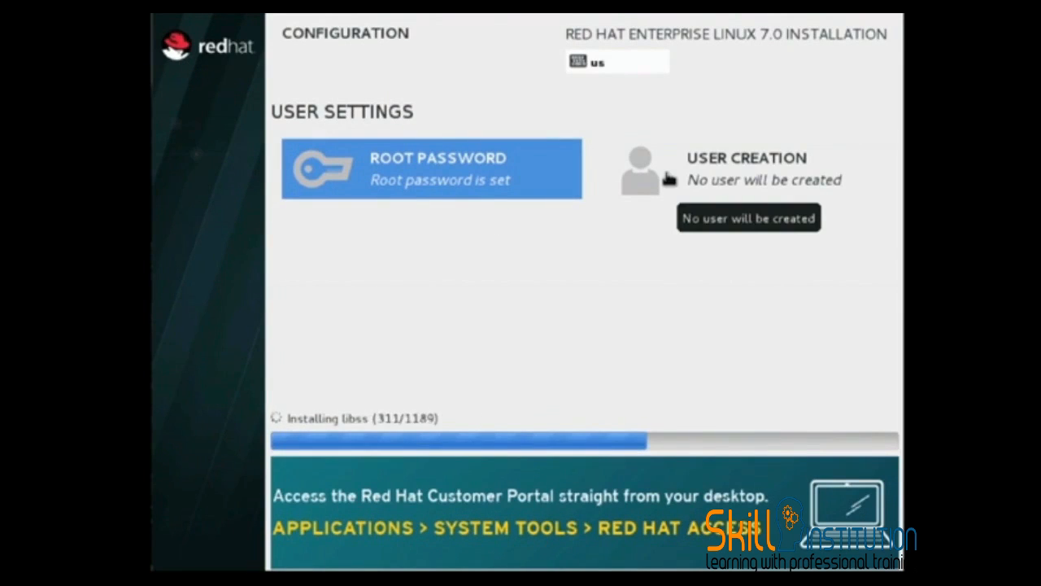
- Create a non-administrator user by entering the full name and the account password twice, accepting the weak password
click(719, 177)
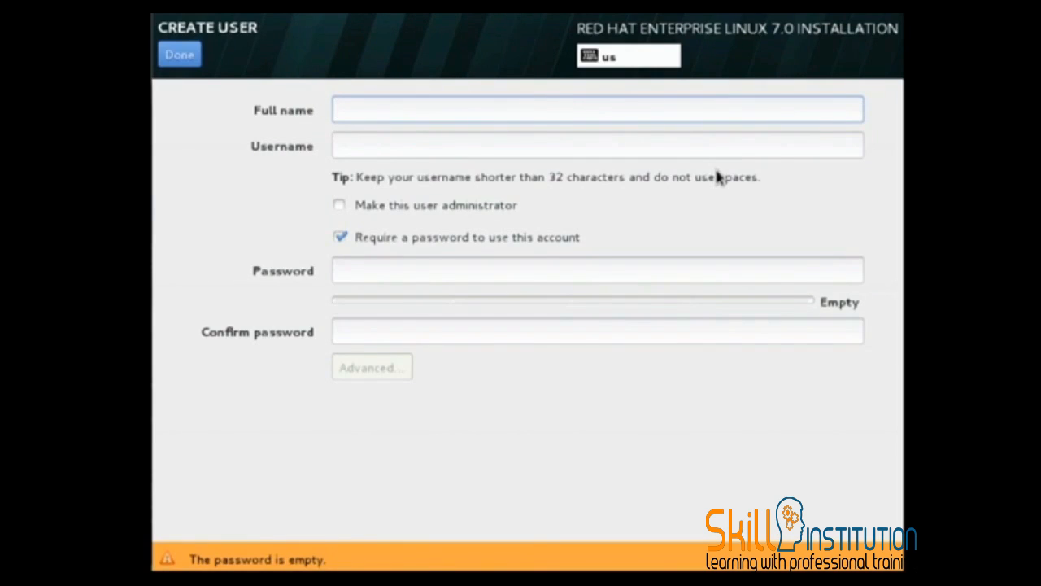
text(lisa)
key(Tab)
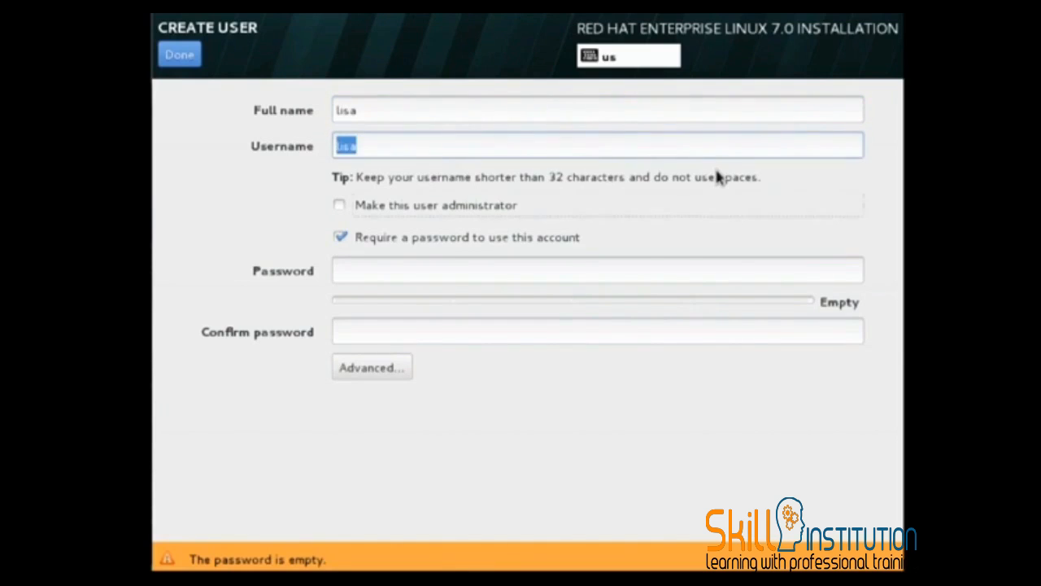
click(451, 273)
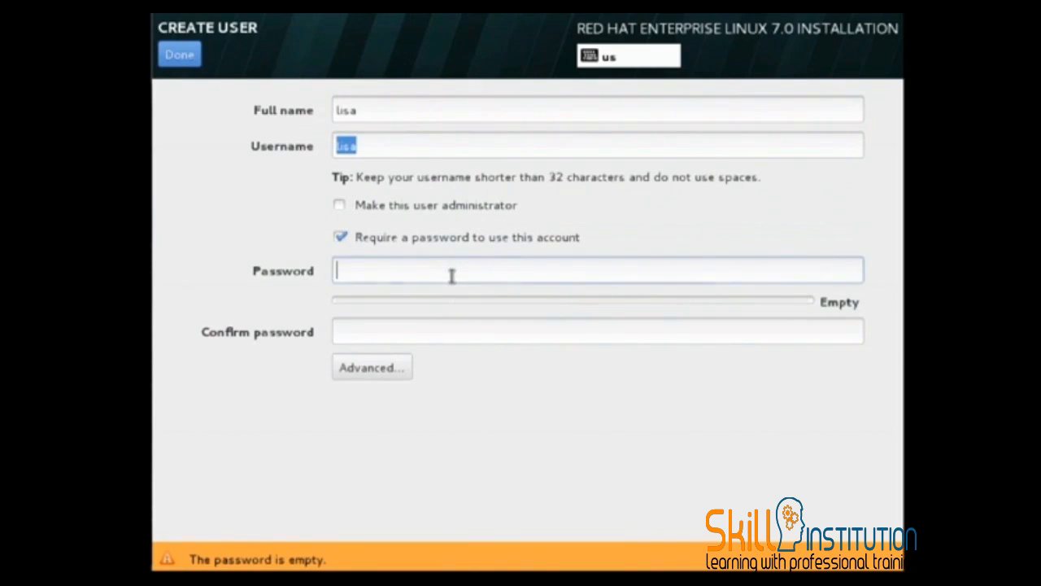
text(redhat123)
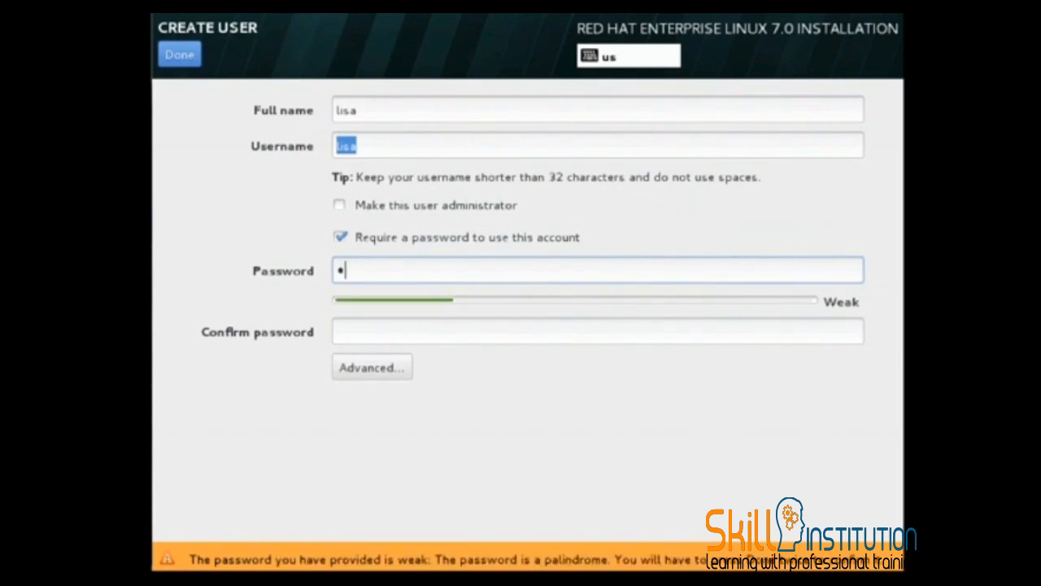
key(Tab)
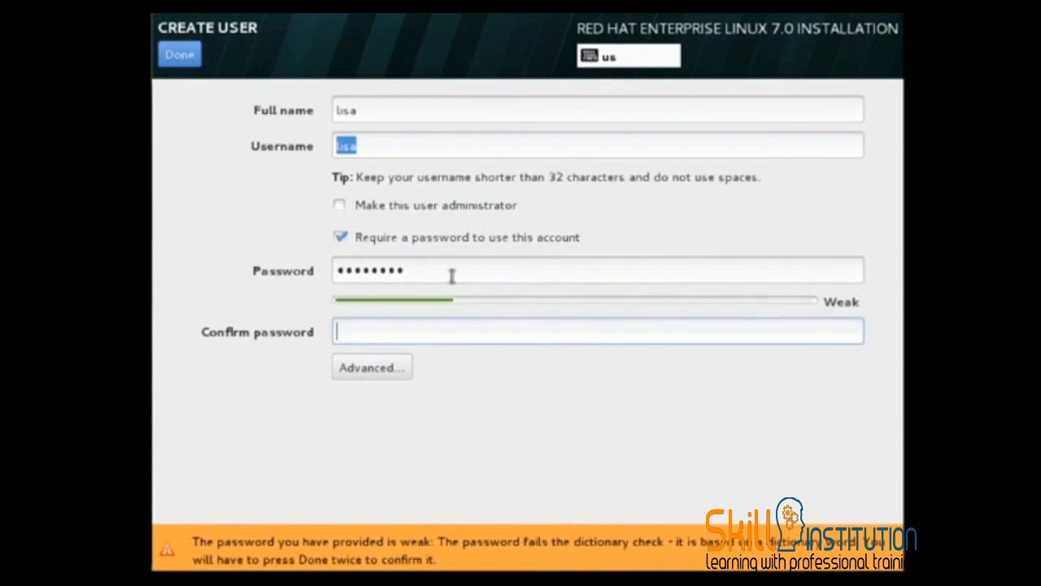
text(redhat123)
click(181, 54)
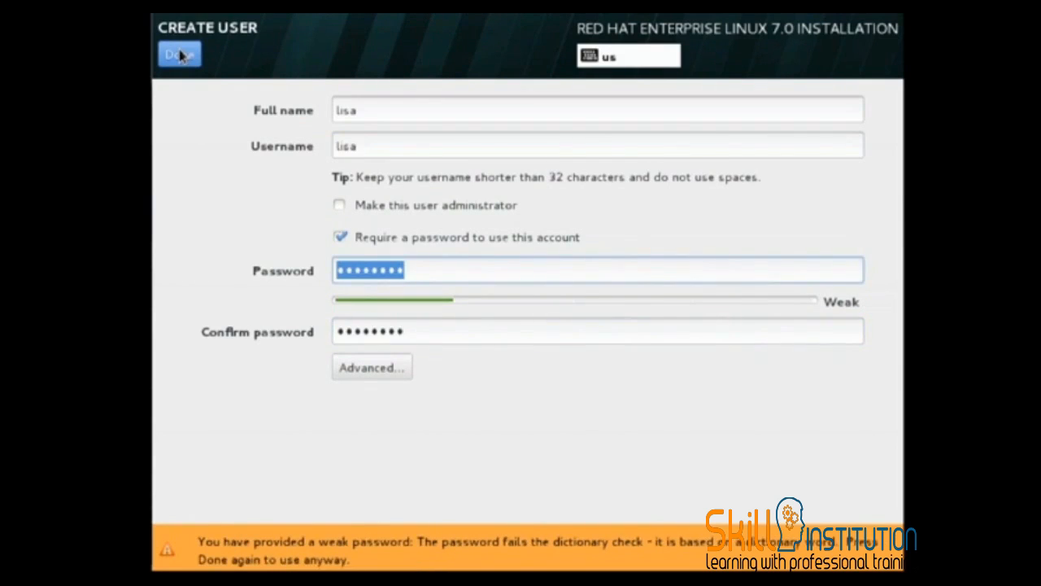
click(180, 55)
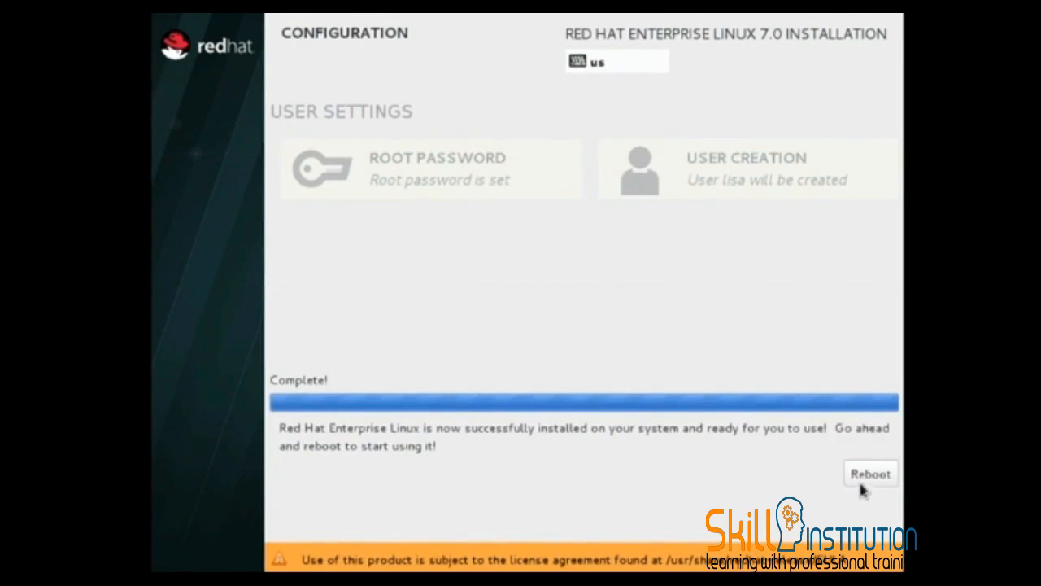
- Reboot the machine and boot the Red Hat Enterprise Linux Server entry with Linux 3.10.0-121.el7.x86_64
click(871, 475)
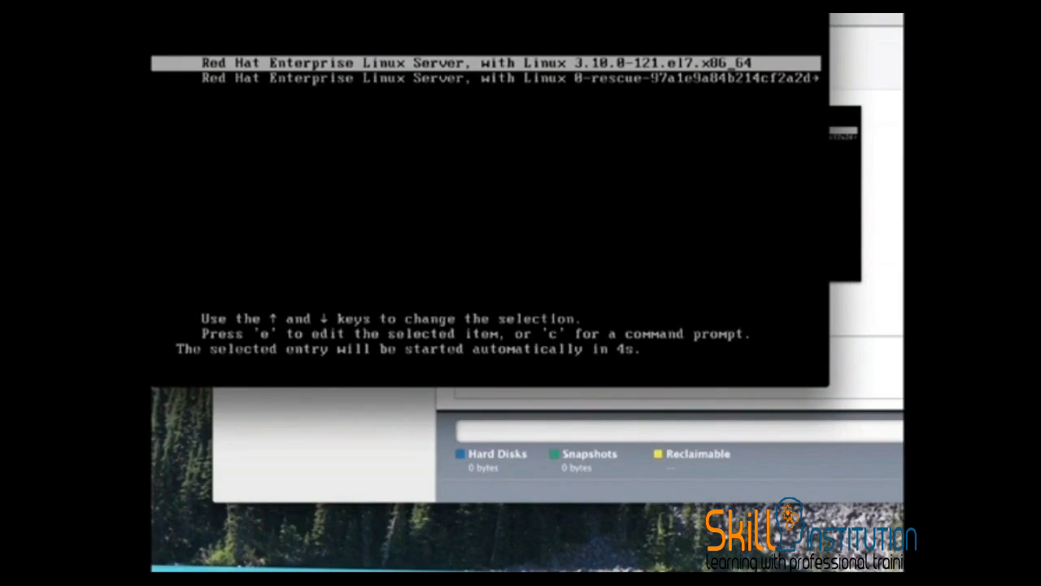
key(Return)
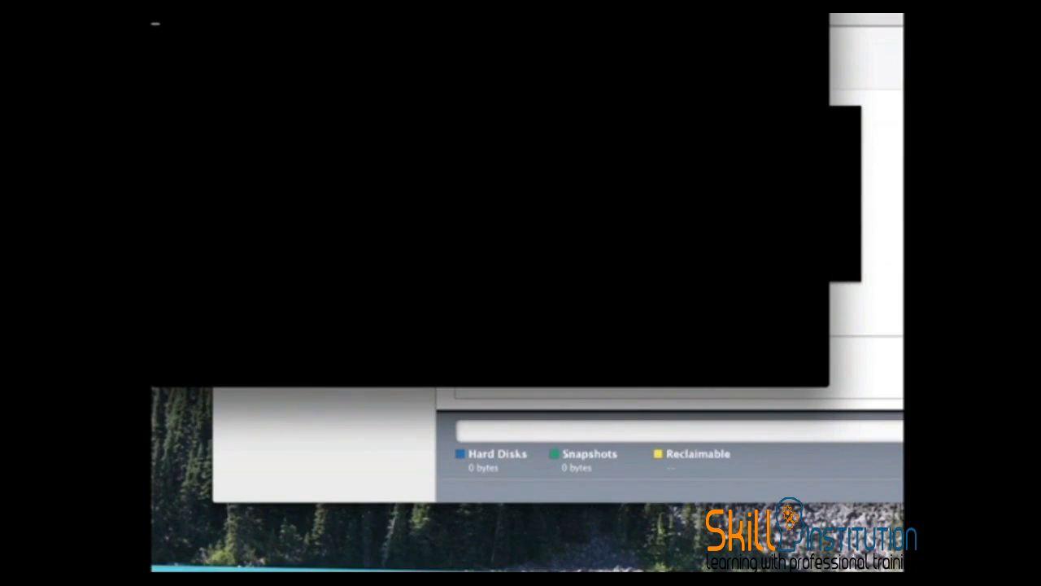